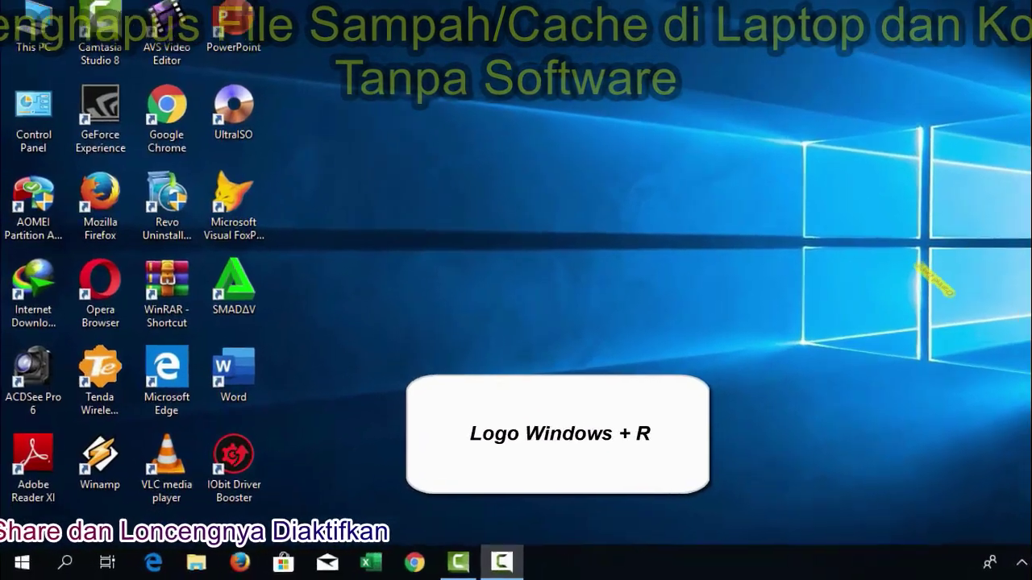
- Open the current user's temporary files folder by running %temp%
{"action": "key", "text": "super+r"}
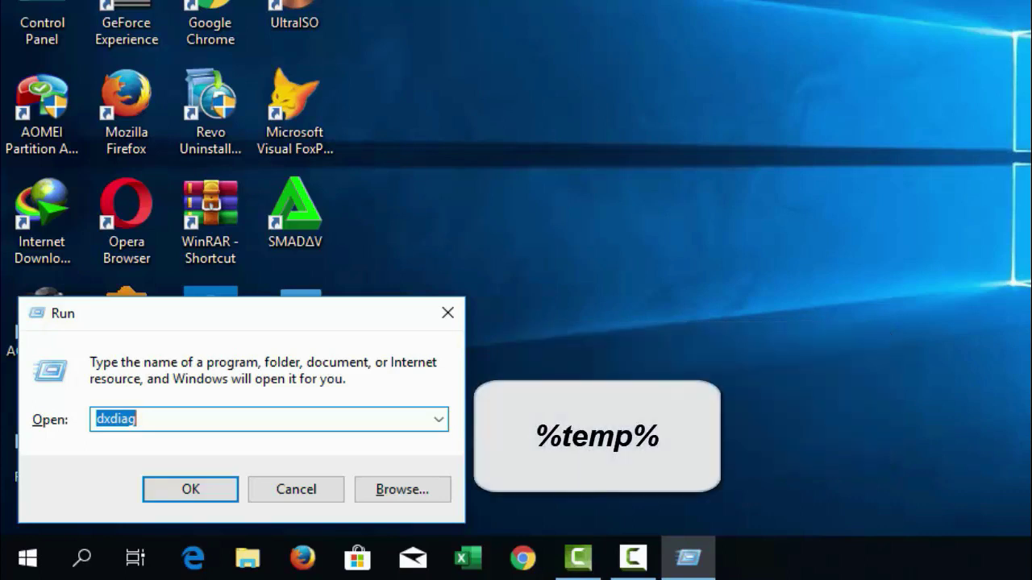
{"action": "type", "text": "%tre"}
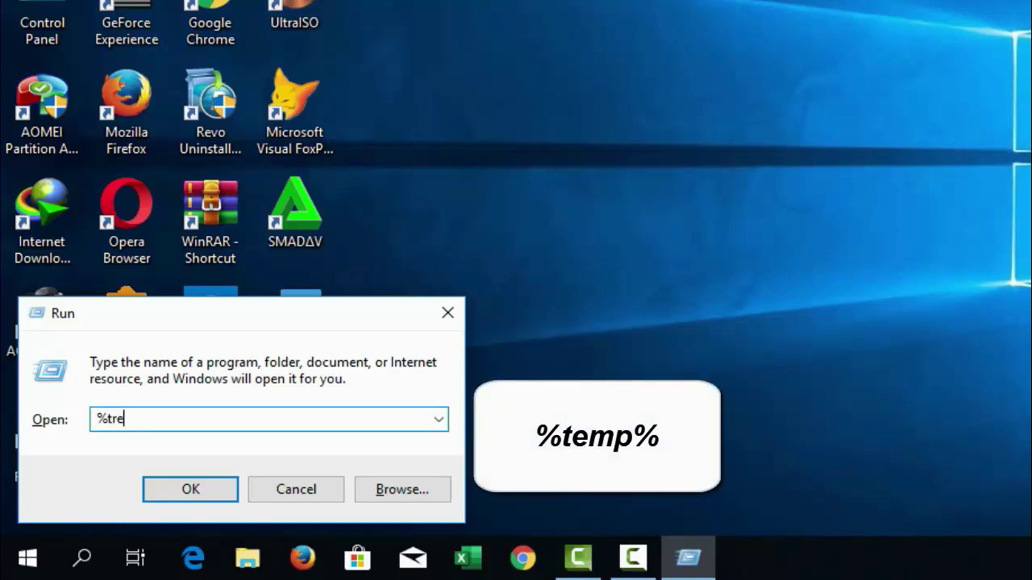
{"action": "key", "text": "BackSpace"}
{"action": "key", "text": "BackSpace"}
{"action": "type", "text": "emp%"}
{"action": "key", "text": "Return"}
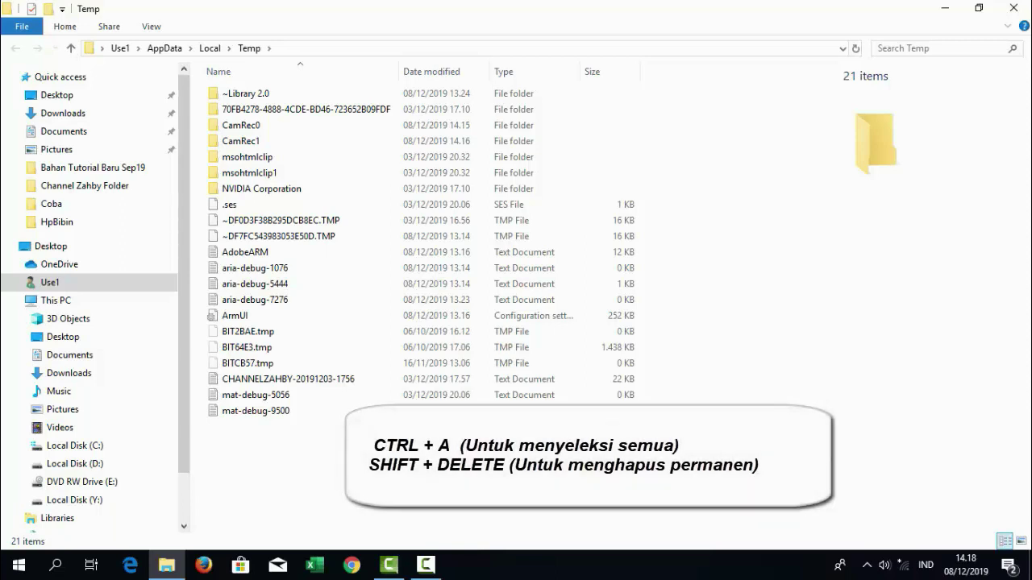
- Permanently delete everything in the user's Temp folder, skipping protected and in-use items, and close the folder
{"action": "key", "text": "ctrl+a"}
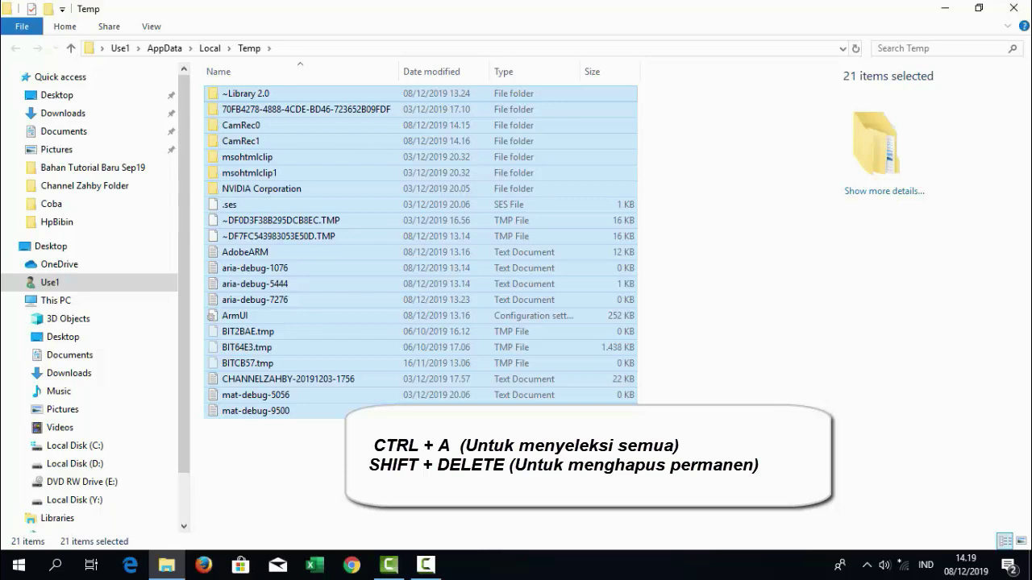
{"action": "key", "text": "shift+Delete"}
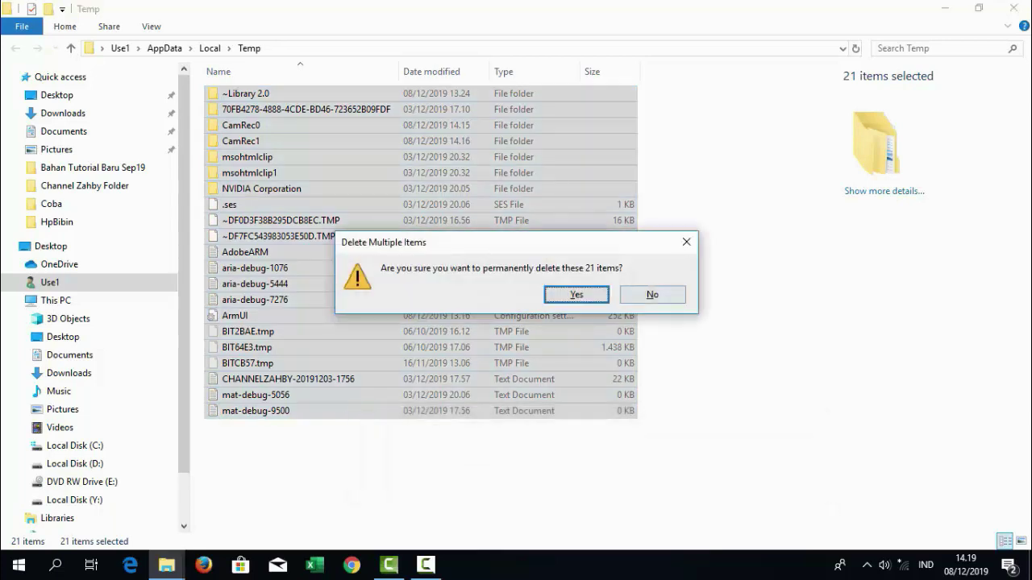
{"action": "key", "text": "Return"}
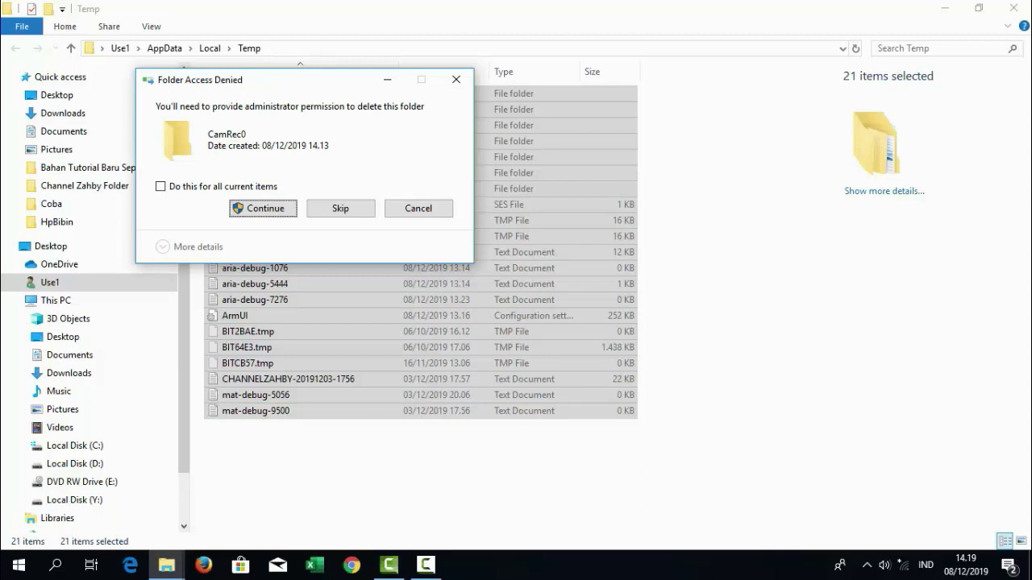
{"action": "left_click", "coordinate": [340, 209]}
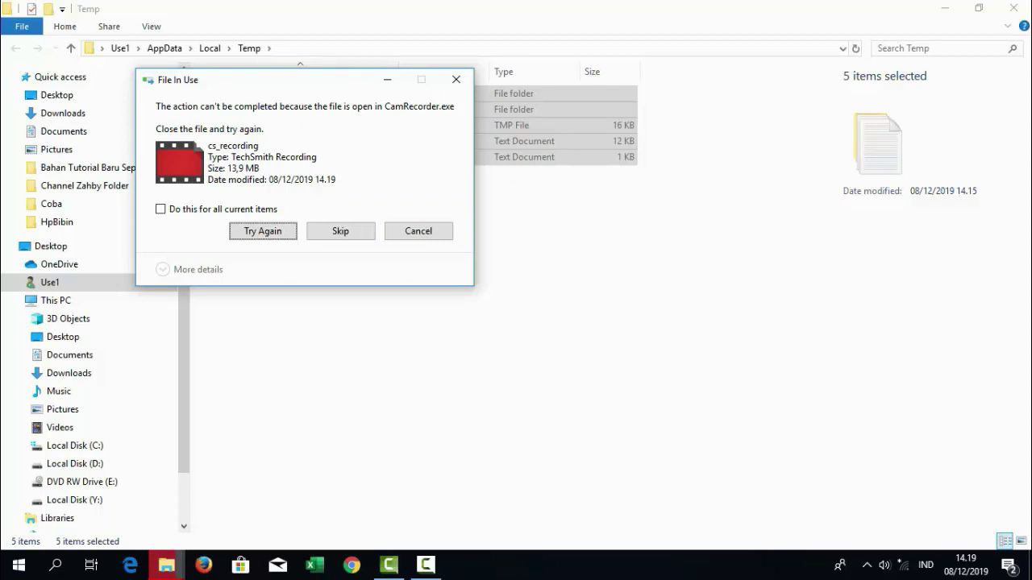
{"action": "left_click", "coordinate": [340, 230]}
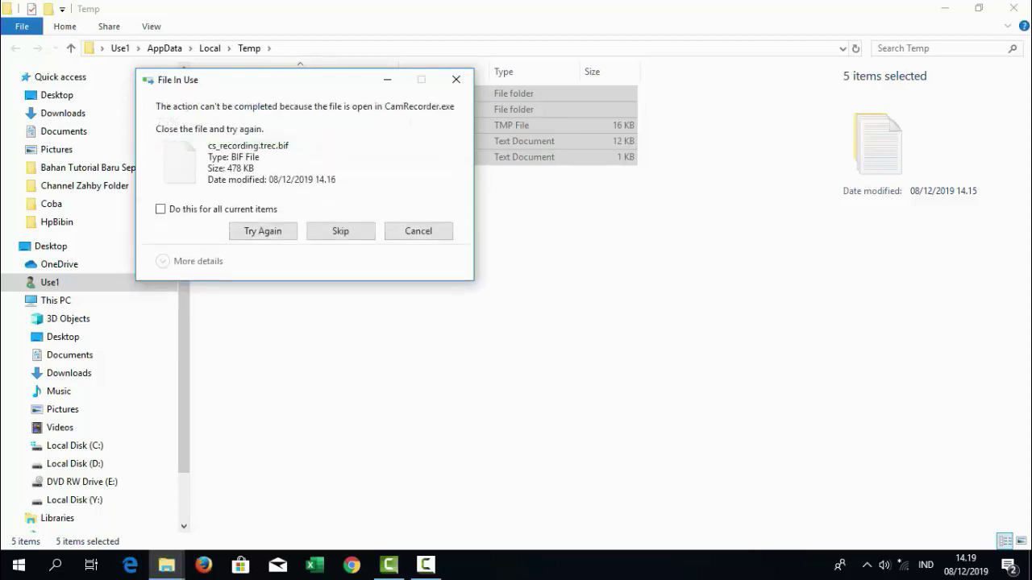
{"action": "left_click", "coordinate": [340, 230]}
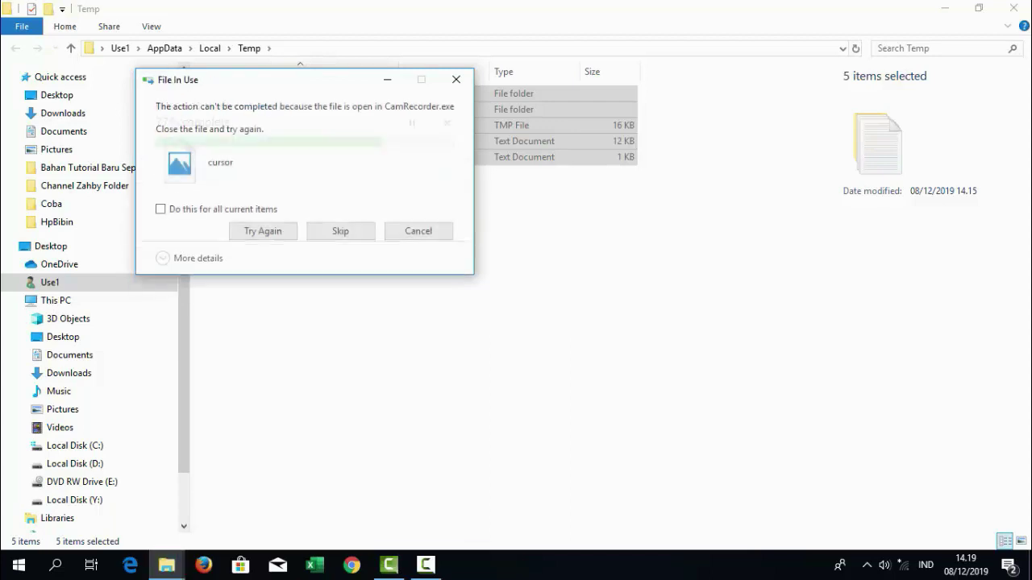
{"action": "left_click", "coordinate": [160, 209]}
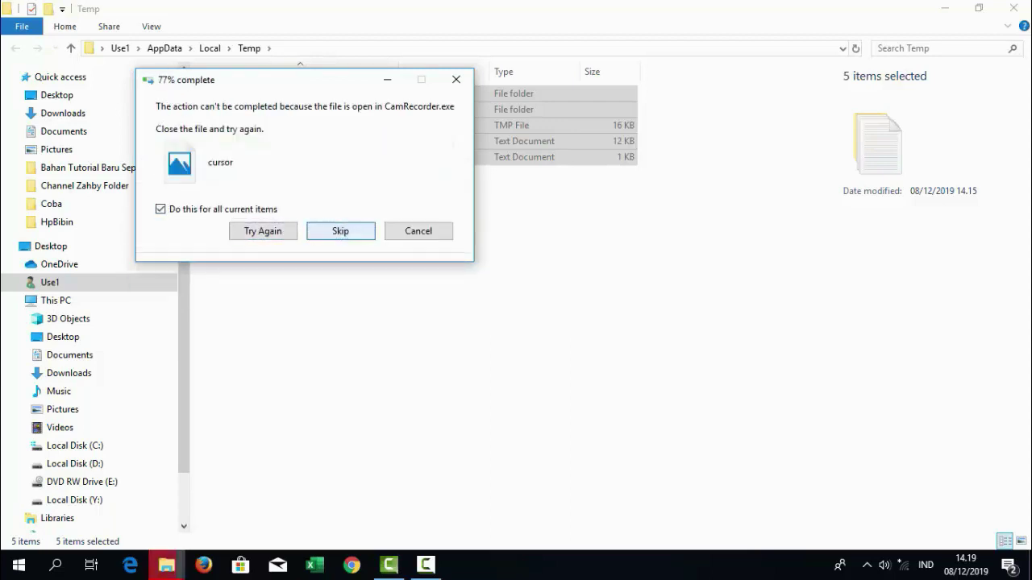
{"action": "left_click", "coordinate": [340, 230]}
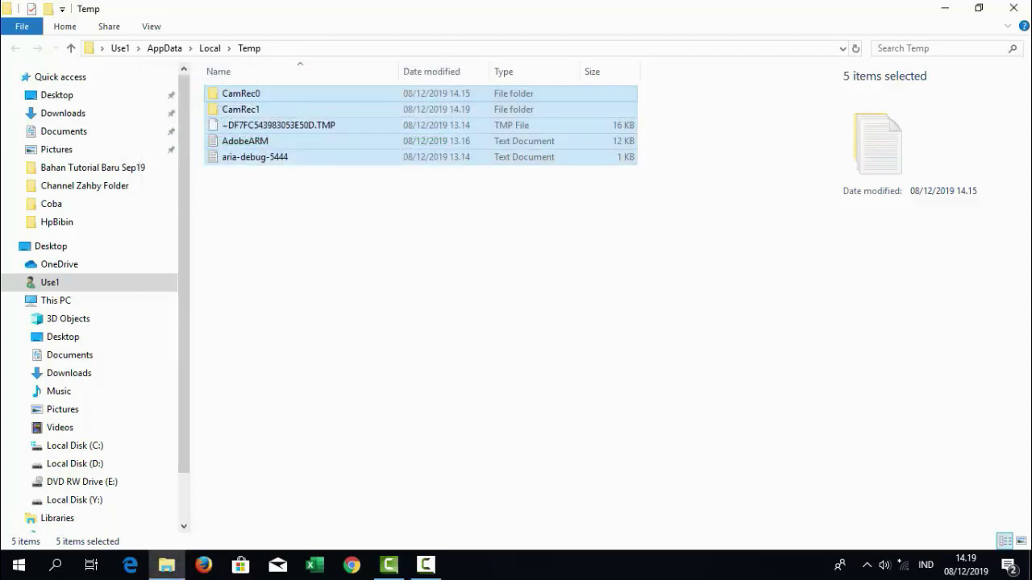
{"action": "left_click", "coordinate": [1014, 8]}
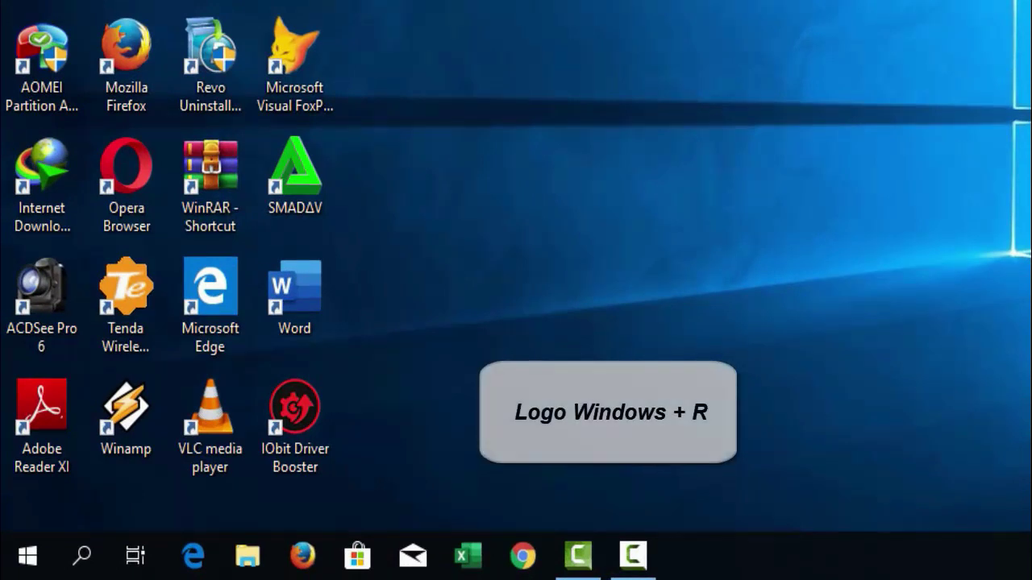
- Open the Windows Temp folder by running temp, granting permanent access to it
{"action": "key", "text": "super+r"}
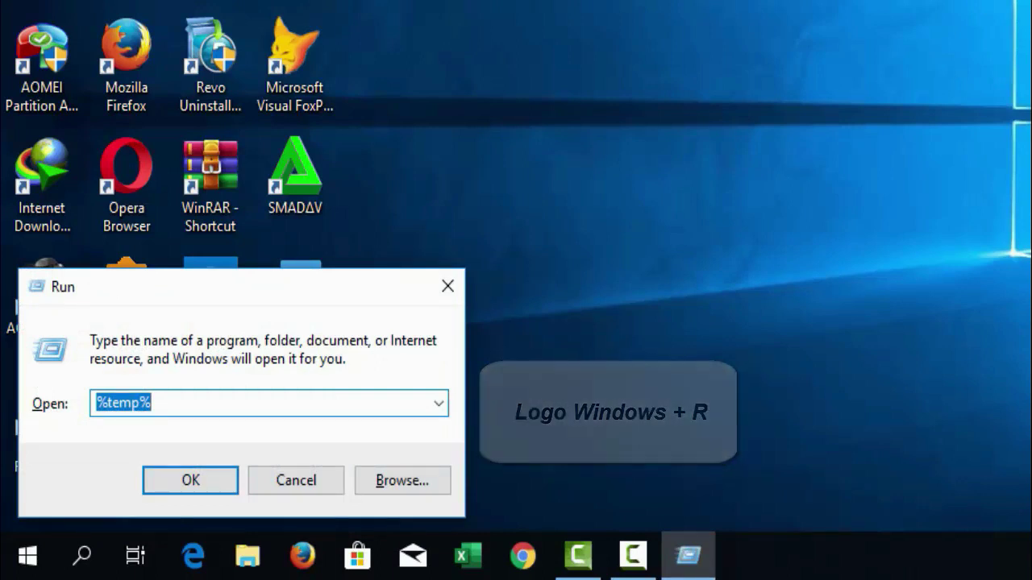
{"action": "type", "text": "temp"}
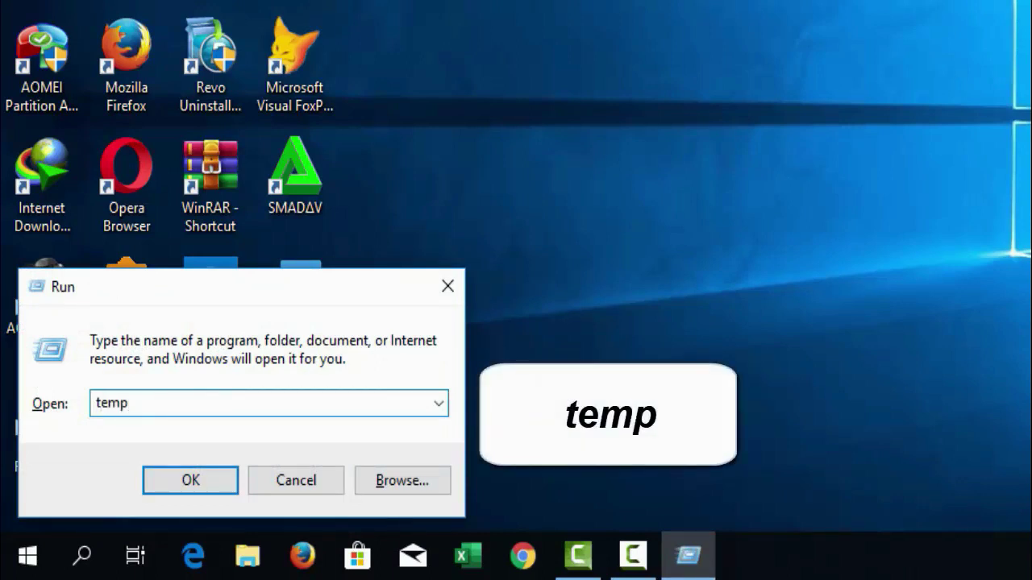
{"action": "key", "text": "Return"}
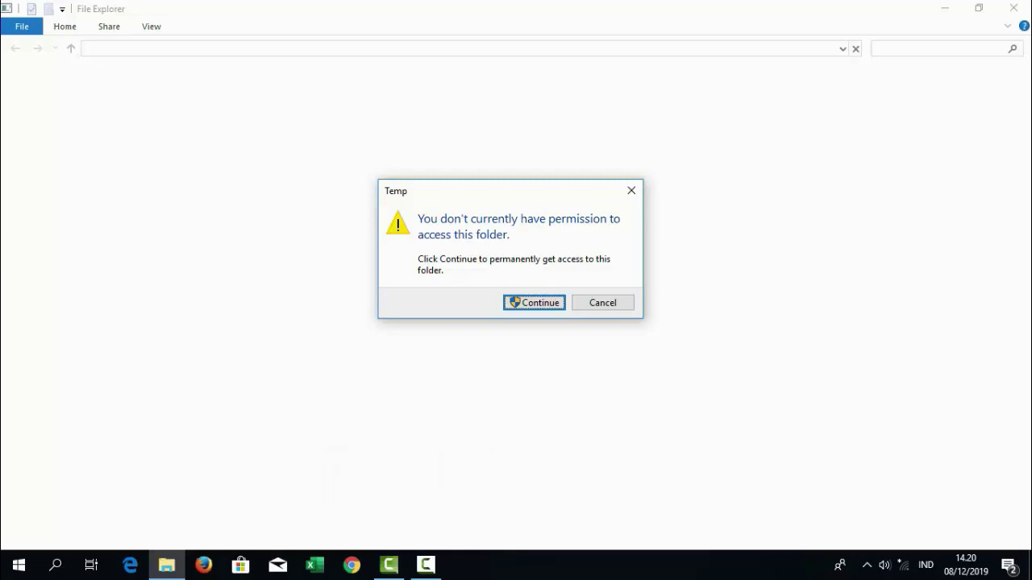
{"action": "key", "text": "Return"}
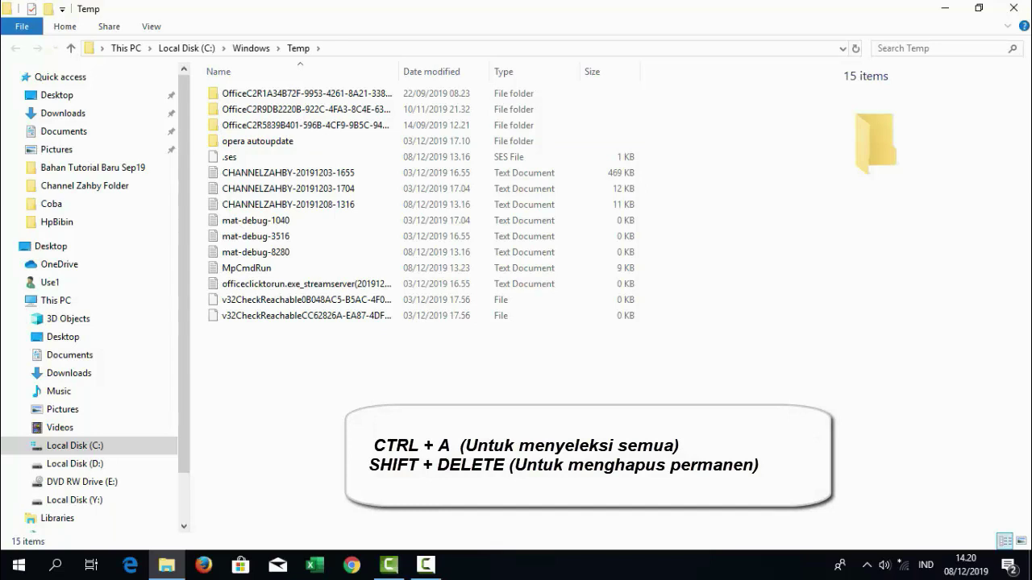
- Permanently delete everything in the Windows Temp folder, skipping all files in use, and close the folder
{"action": "key", "text": "ctrl+a"}
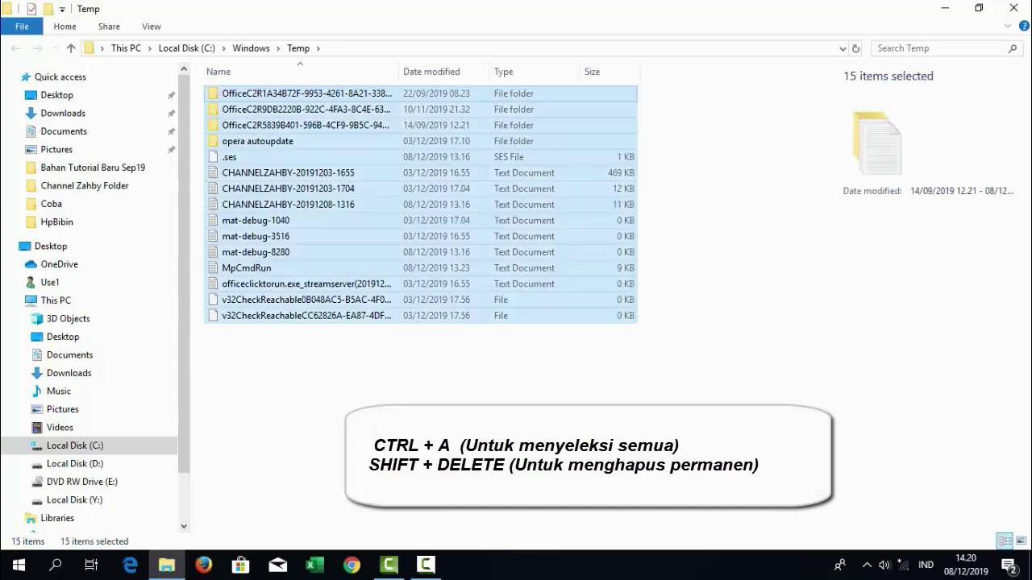
{"action": "key", "text": "shift+Delete"}
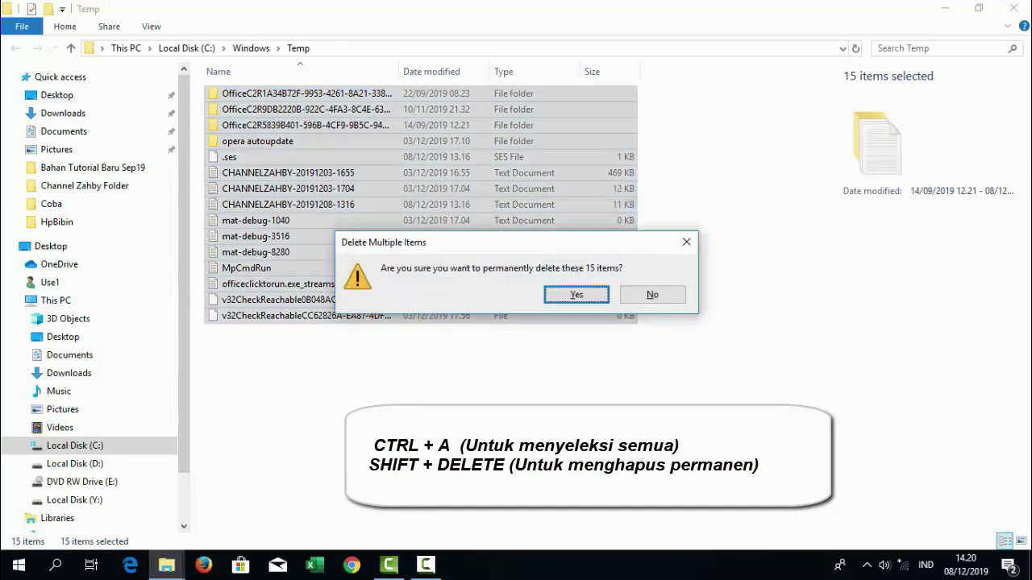
{"action": "key", "text": "Return"}
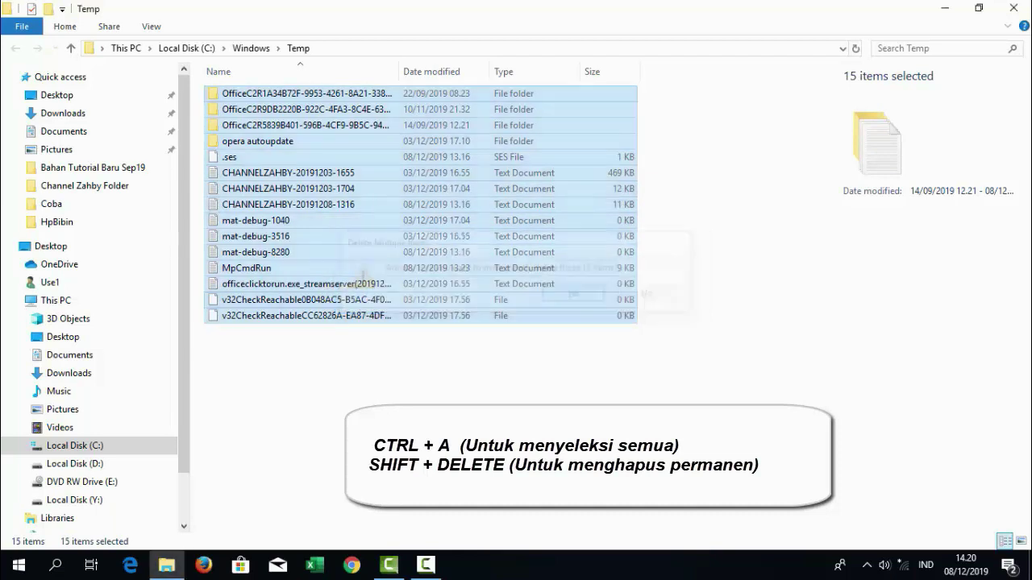
{"action": "key", "text": "Return"}
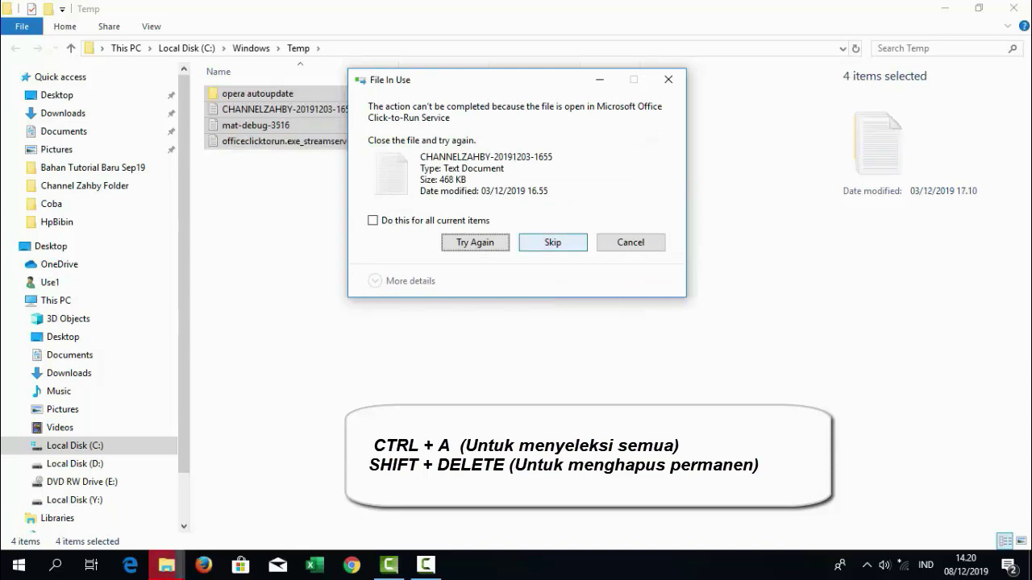
{"action": "left_click", "coordinate": [553, 242]}
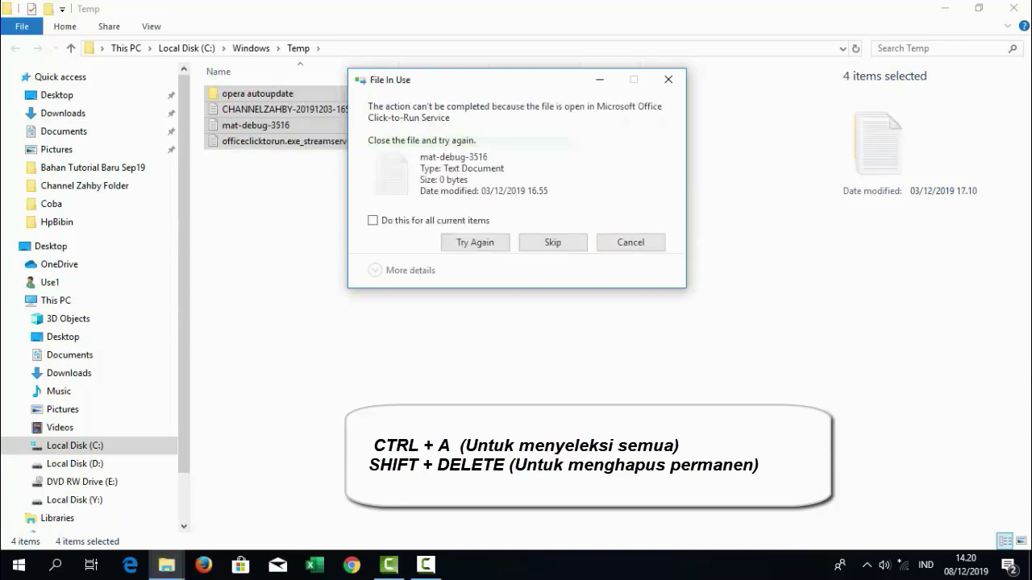
{"action": "left_click", "coordinate": [372, 220]}
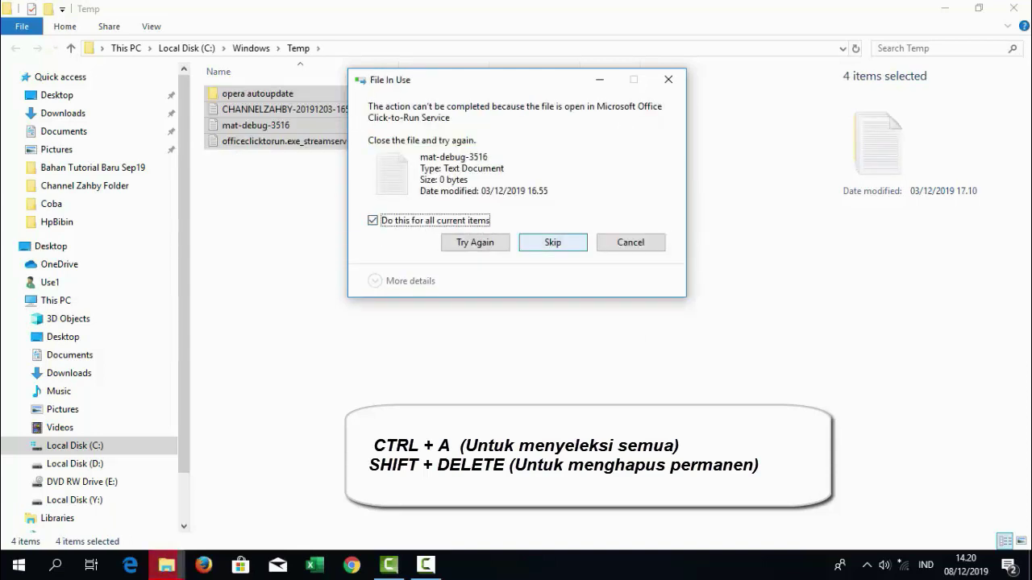
{"action": "left_click", "coordinate": [552, 241]}
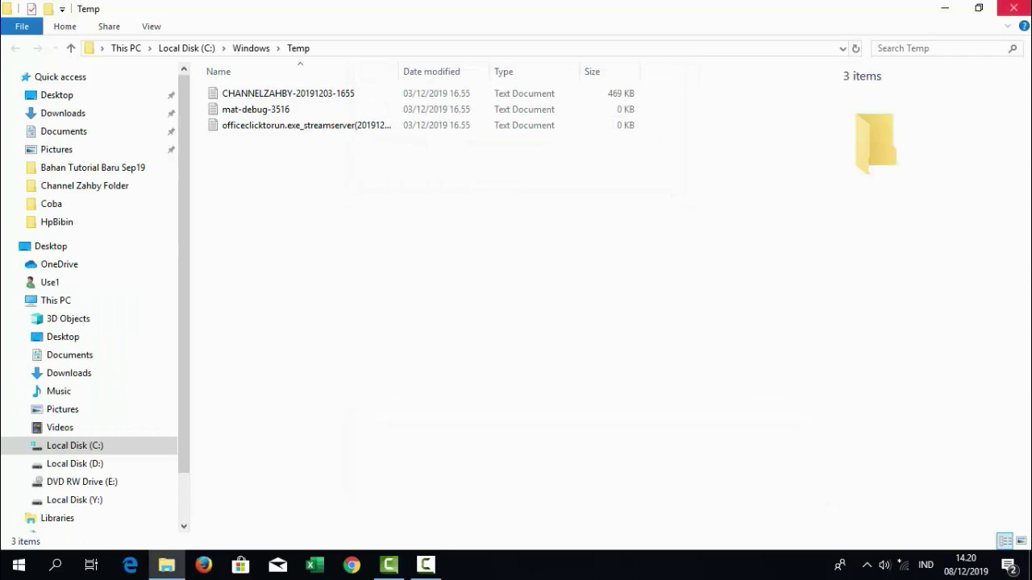
{"action": "left_click", "coordinate": [1014, 8]}
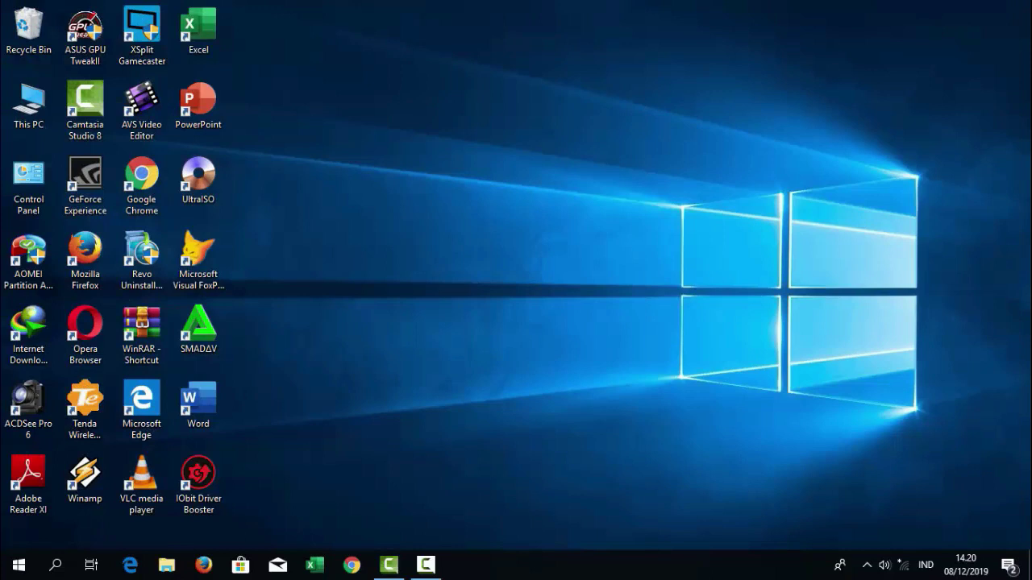
{"action": "key", "text": "super+r"}
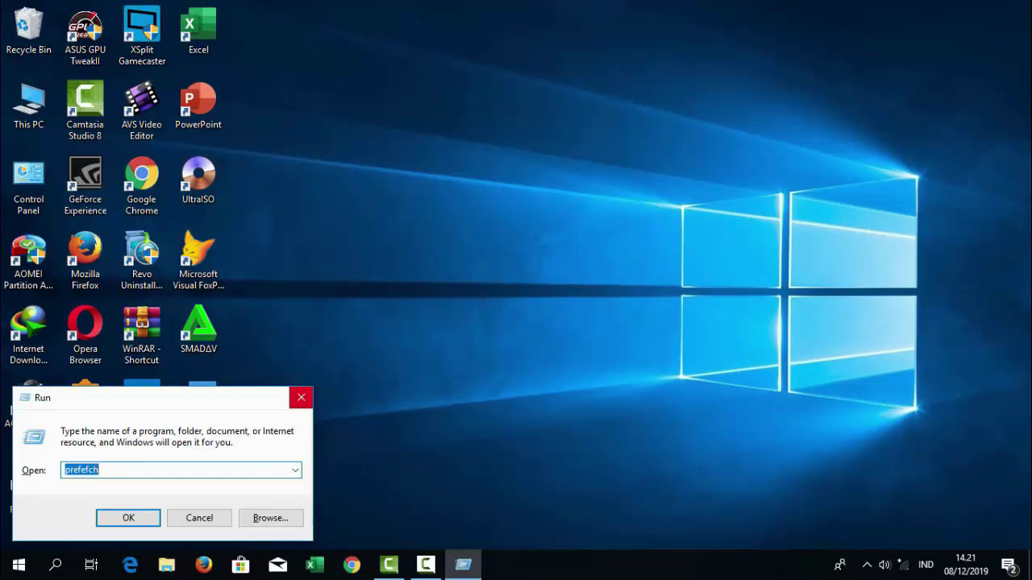
{"action": "left_click", "coordinate": [301, 398]}
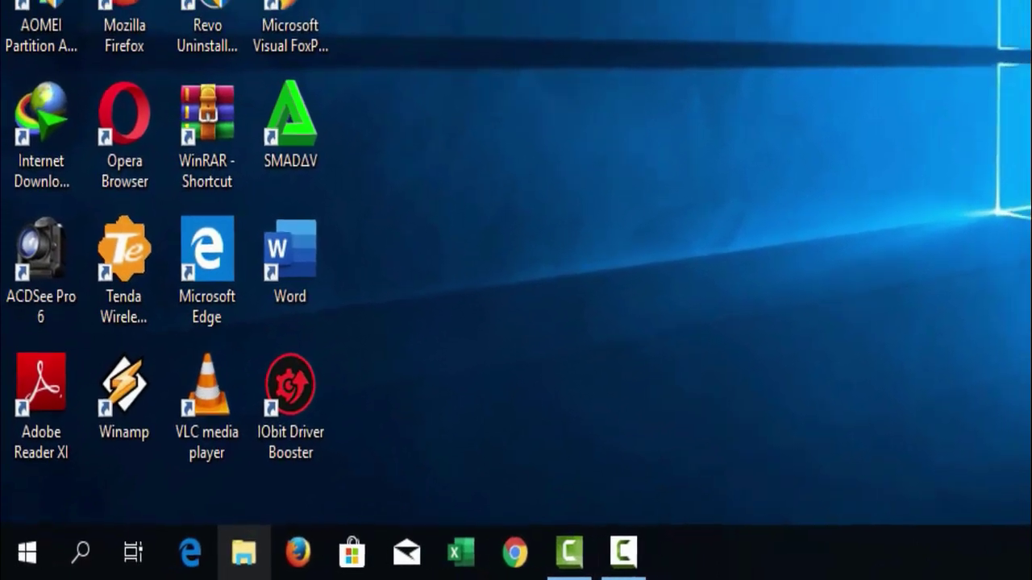
- Open the properties of Local Disk (C:) from File Explorer and start Disk Cleanup for the drive
{"action": "left_click", "coordinate": [262, 551]}
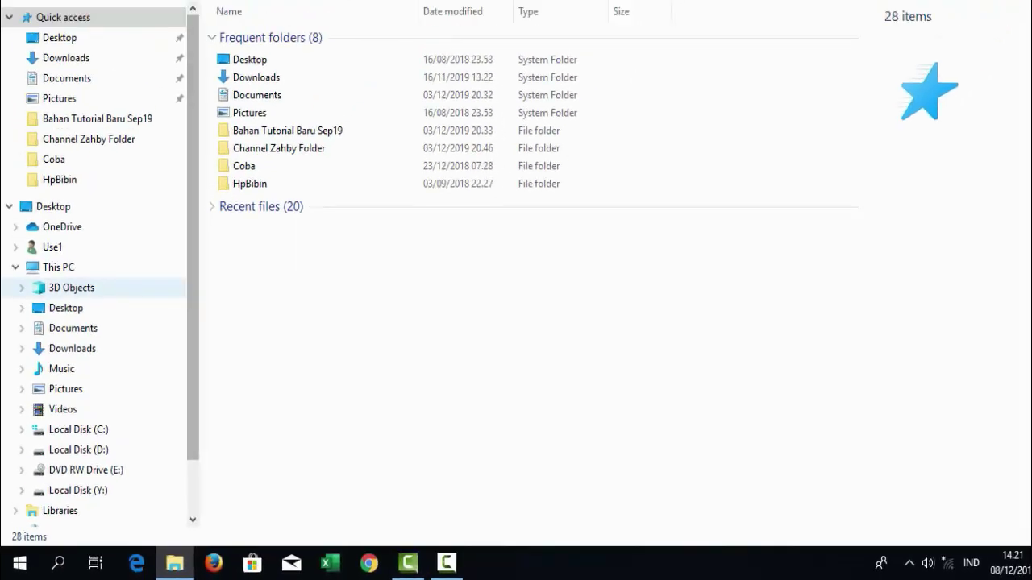
{"action": "left_click", "coordinate": [78, 430]}
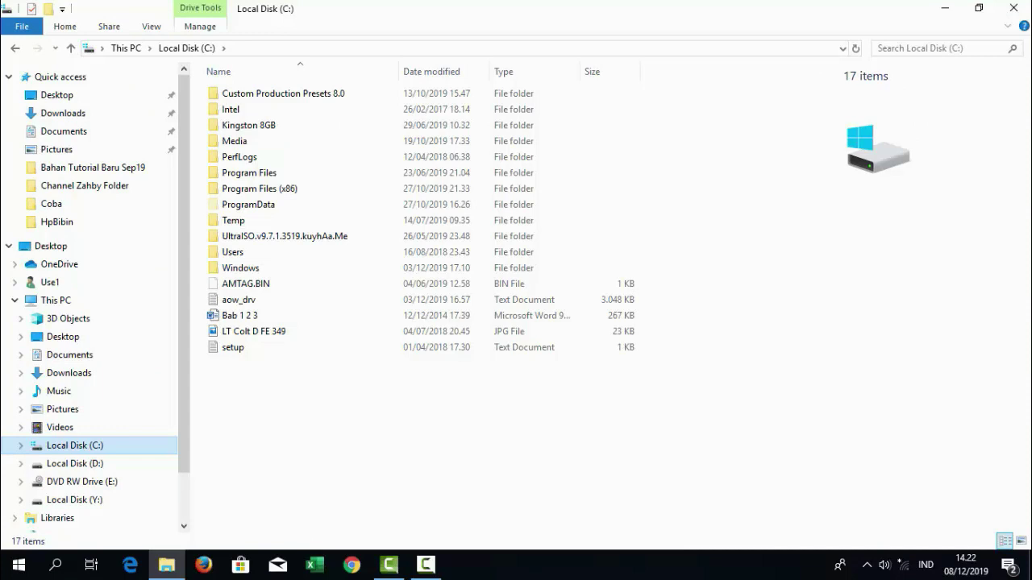
{"action": "right_click", "coordinate": [72, 445]}
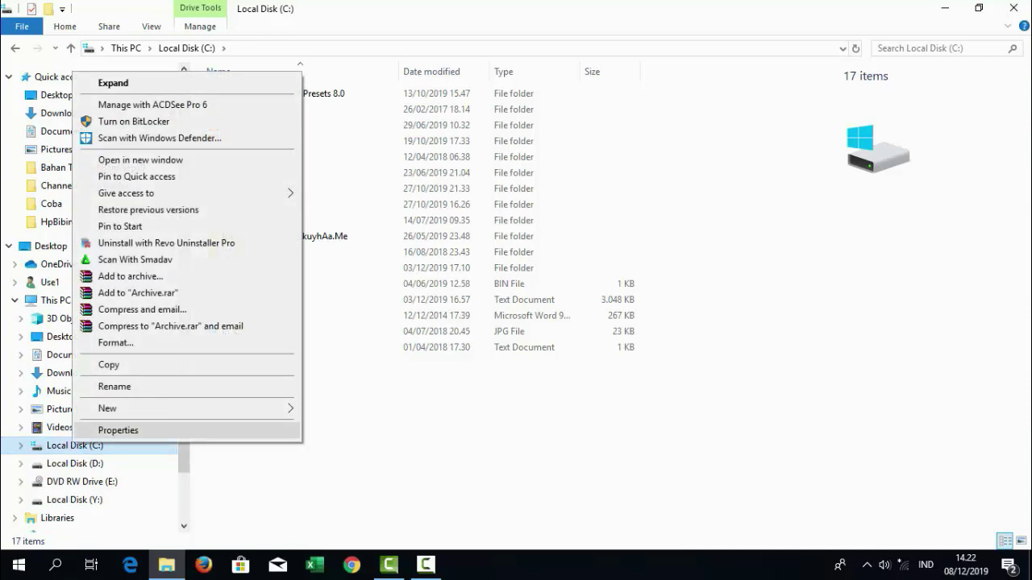
{"action": "left_click", "coordinate": [105, 429]}
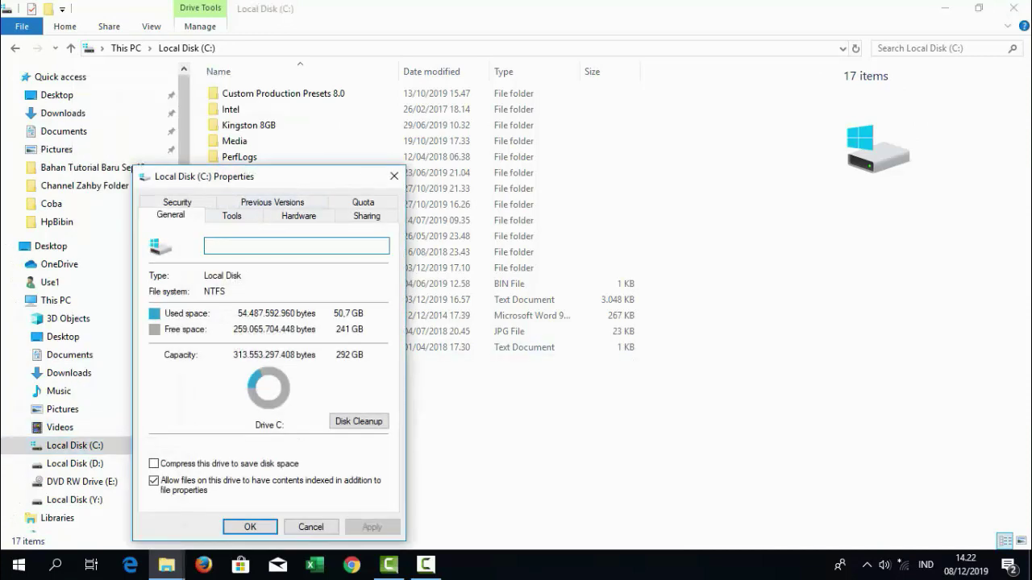
{"action": "left_click_drag", "start_coordinate": [266, 175], "coordinate": [323, 43]}
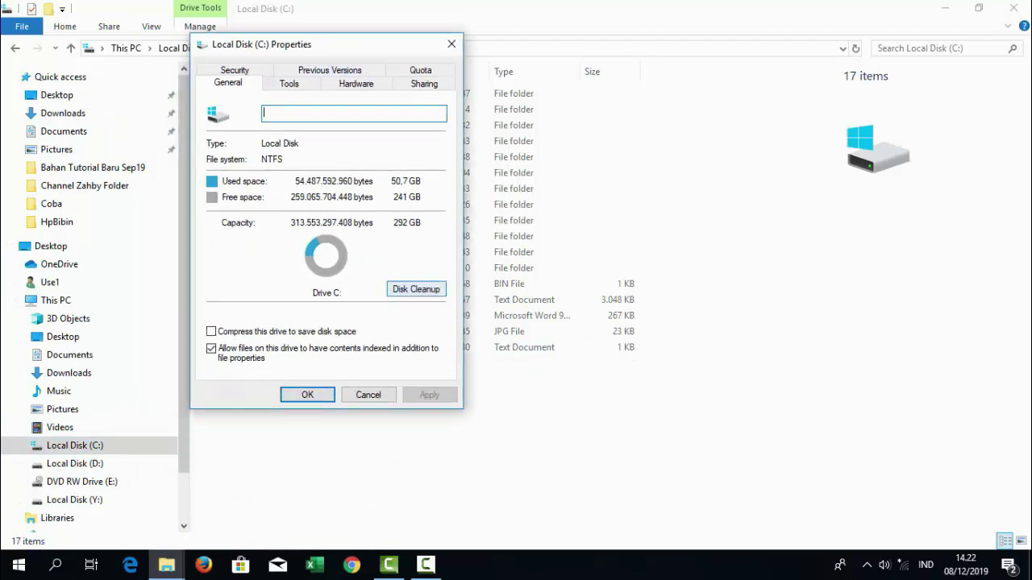
{"action": "left_click", "coordinate": [416, 288]}
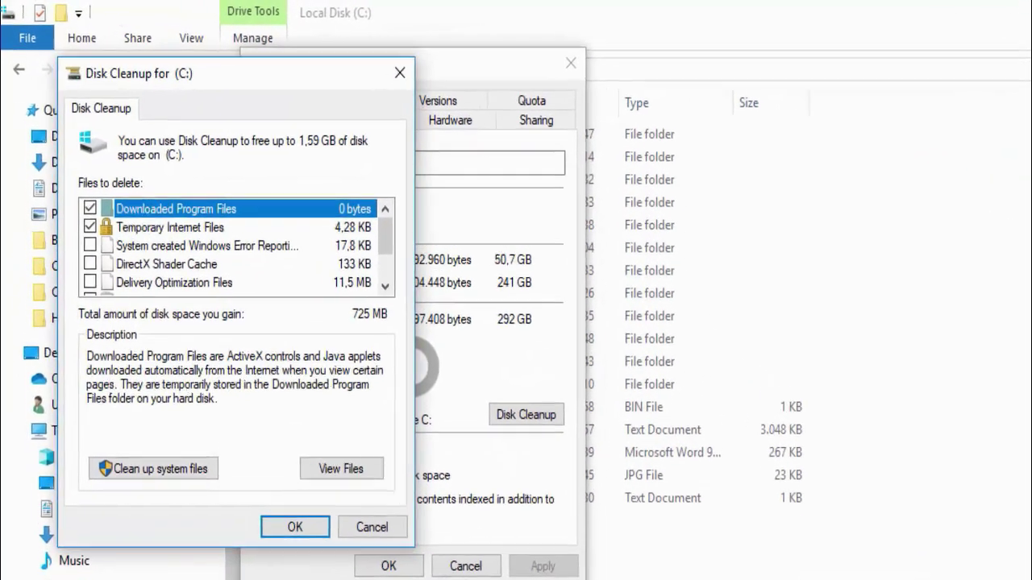
- Mark the Windows Error Reporting files, DirectX Shader Cache, Delivery Optimization Files, Recycle Bin and Temporary files for deletion in Disk Cleanup
{"action": "left_click_drag", "start_coordinate": [293, 76], "coordinate": [536, 62]}
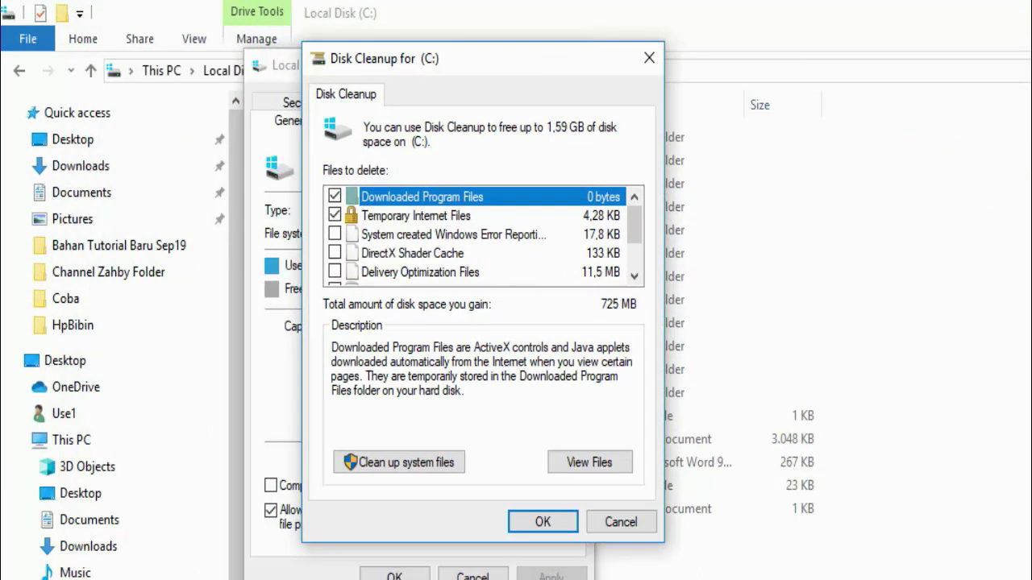
{"action": "left_click", "coordinate": [334, 272]}
{"action": "left_click", "coordinate": [334, 252]}
{"action": "left_click", "coordinate": [335, 234]}
{"action": "left_click", "coordinate": [634, 276]}
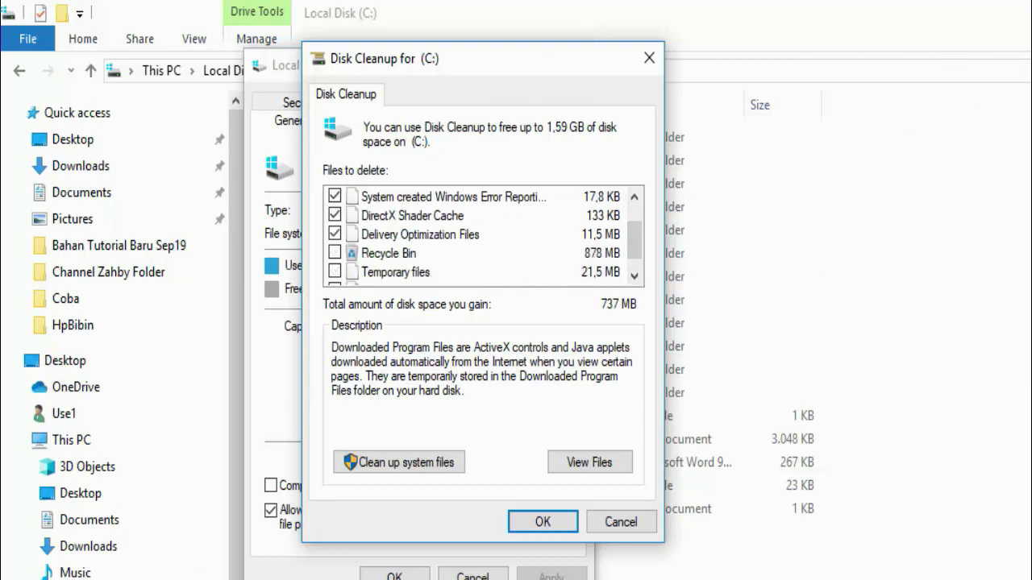
{"action": "left_click", "coordinate": [334, 252]}
{"action": "left_click", "coordinate": [335, 272]}
{"action": "left_click", "coordinate": [635, 276]}
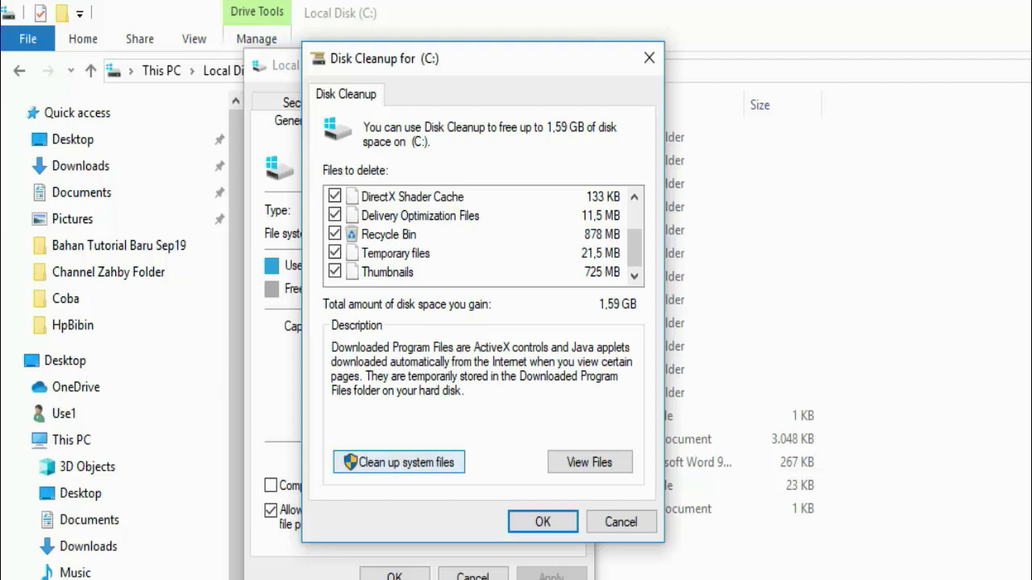
- Extend Disk Cleanup for C: to system files and mark the Recycle Bin and Temporary files for deletion
{"action": "left_click", "coordinate": [399, 461]}
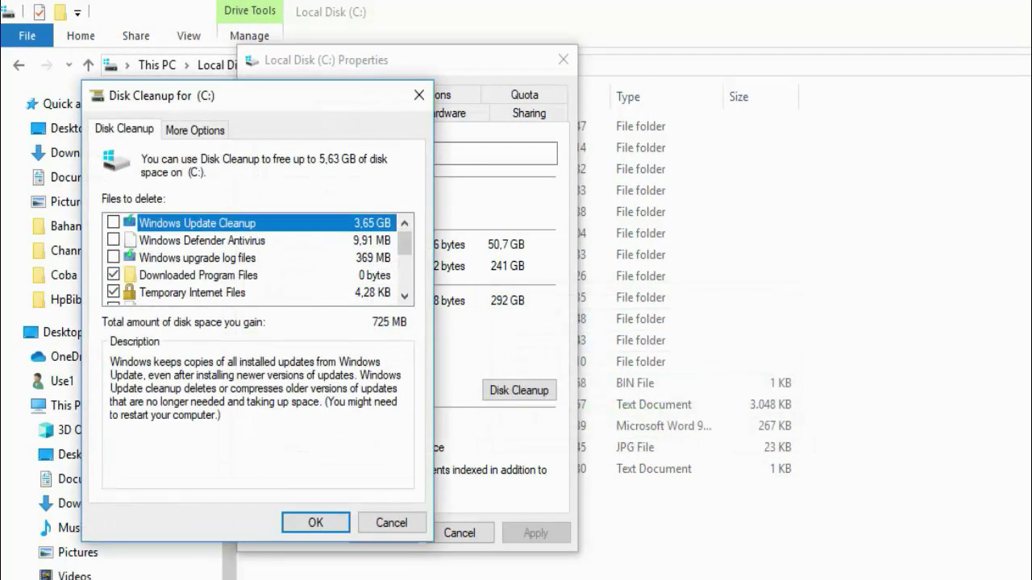
{"action": "left_click_drag", "start_coordinate": [307, 101], "coordinate": [536, 52]}
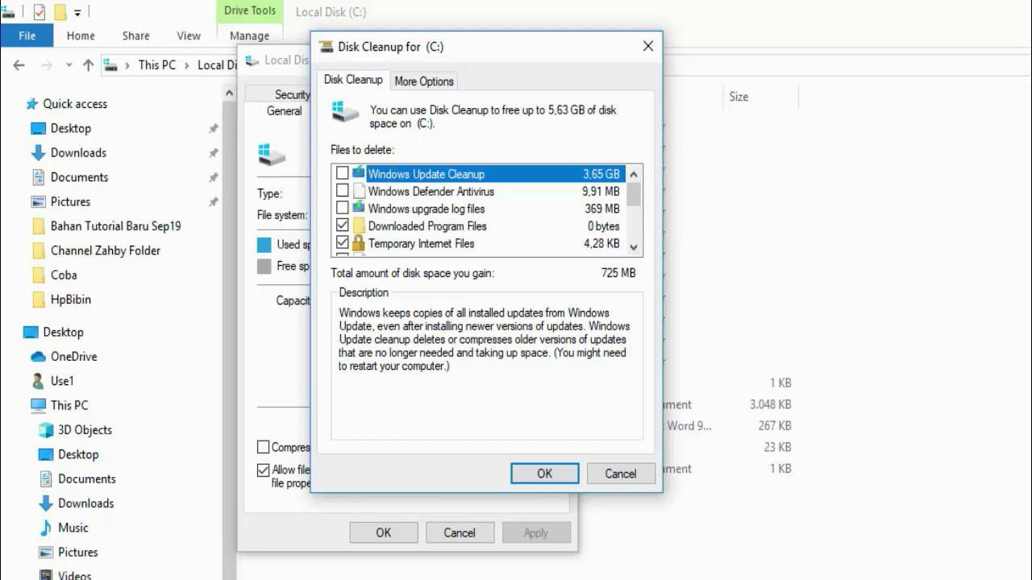
{"action": "scroll", "coordinate": [487, 208], "scroll_direction": "down", "scroll_amount": 2}
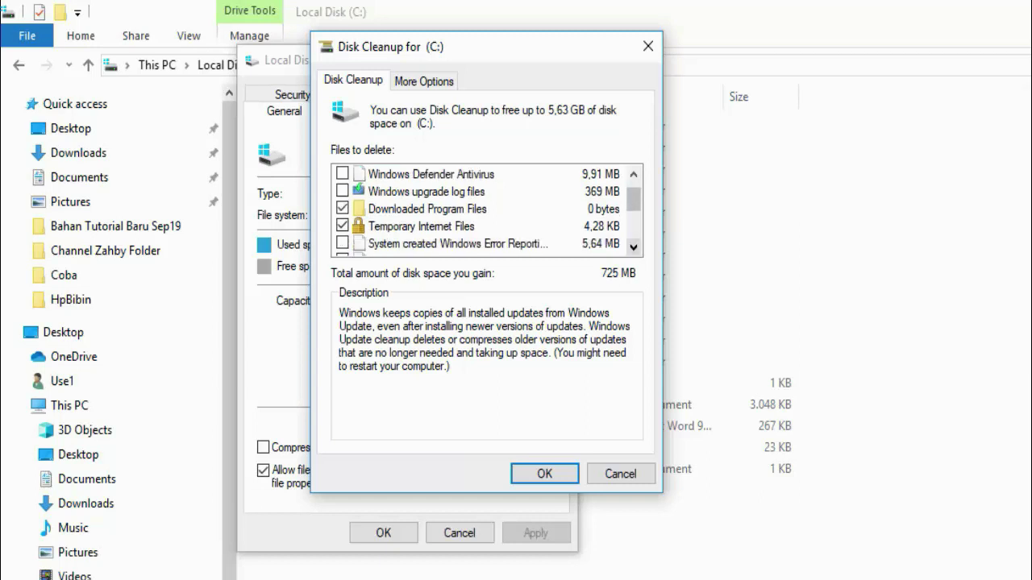
{"action": "scroll", "coordinate": [487, 208], "scroll_direction": "down", "scroll_amount": 1}
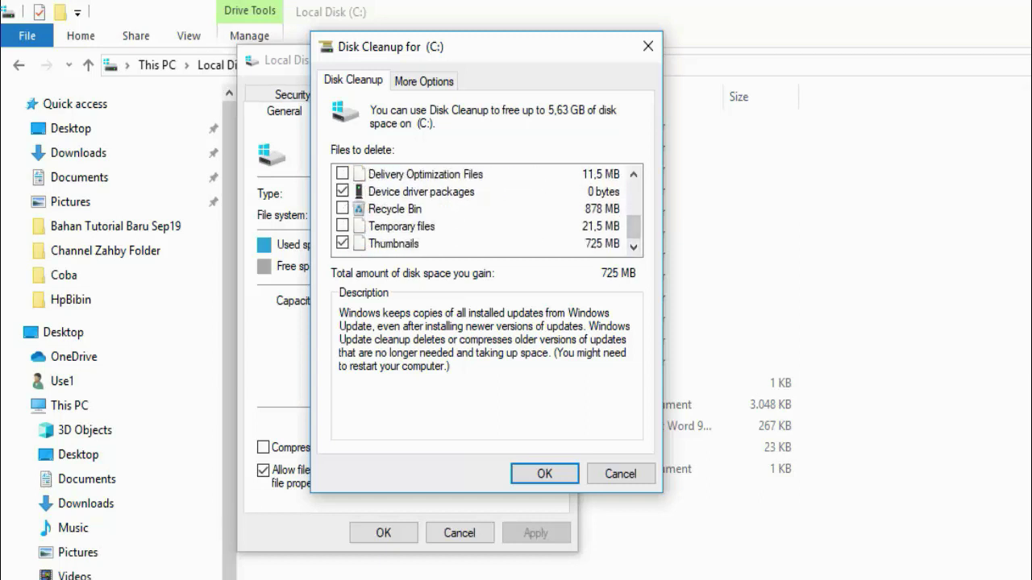
{"action": "left_click", "coordinate": [342, 208]}
{"action": "left_click", "coordinate": [342, 225]}
- Run the cleanup to permanently delete the marked files, and close the Local Disk (C:) properties
{"action": "key", "text": "Return"}
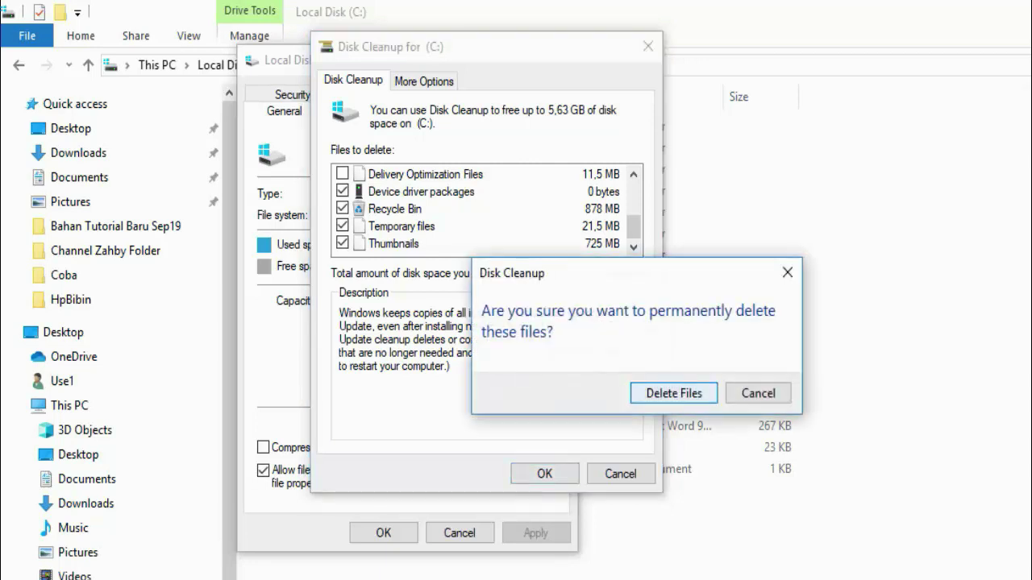
{"action": "key", "text": "Return"}
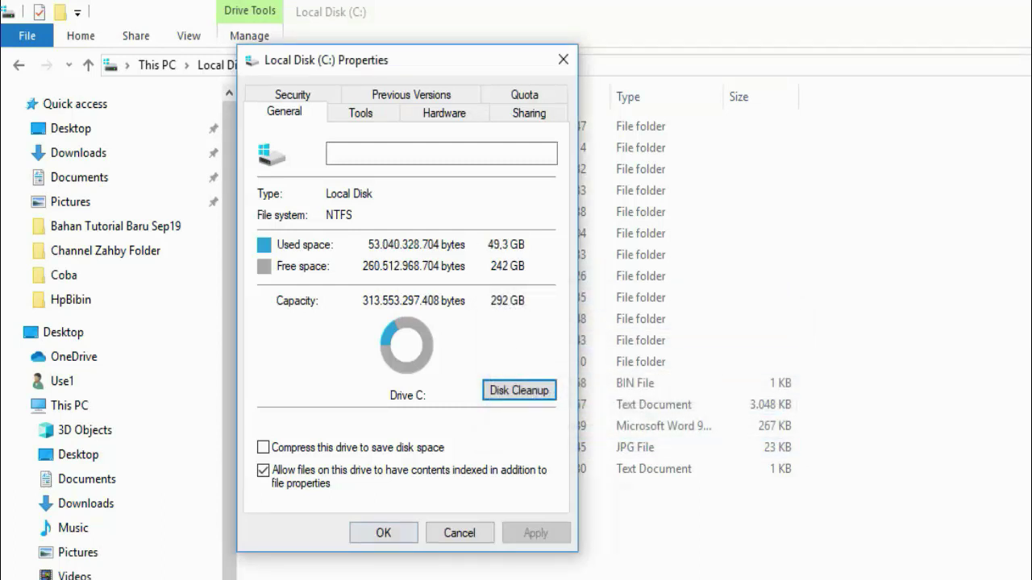
{"action": "left_click", "coordinate": [383, 533]}
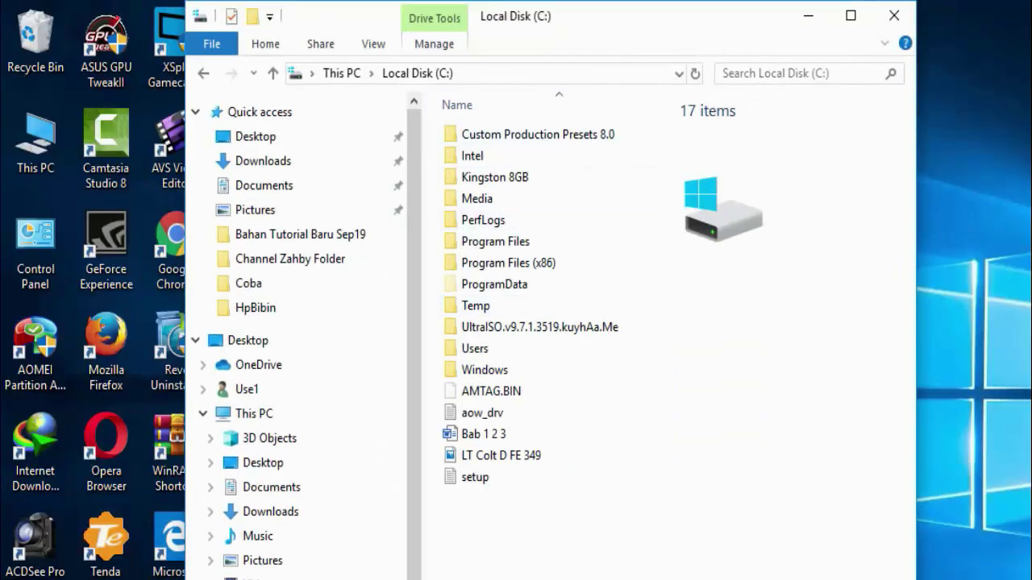
{"action": "left_click_drag", "start_coordinate": [623, 31], "coordinate": [570, 51]}
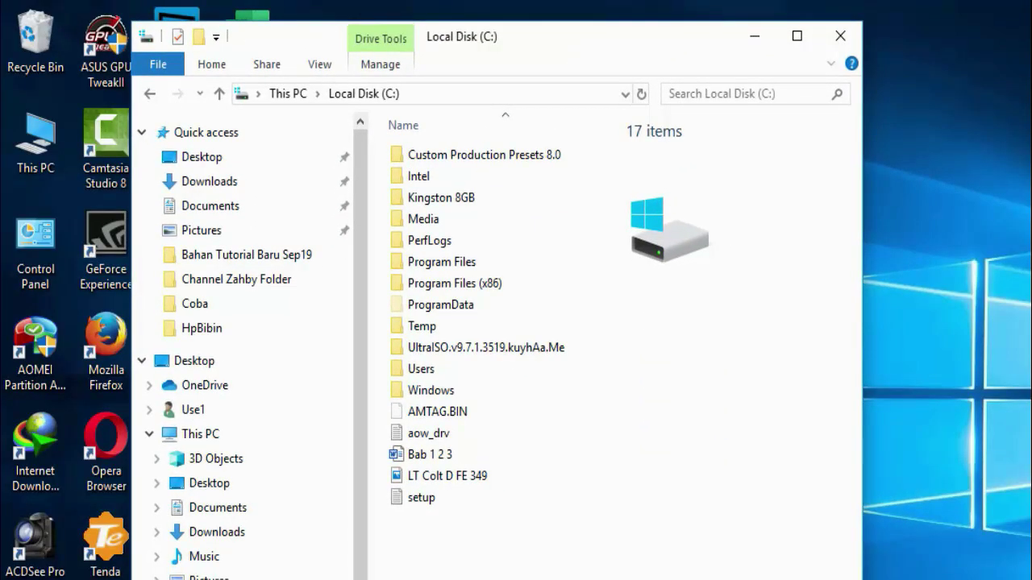